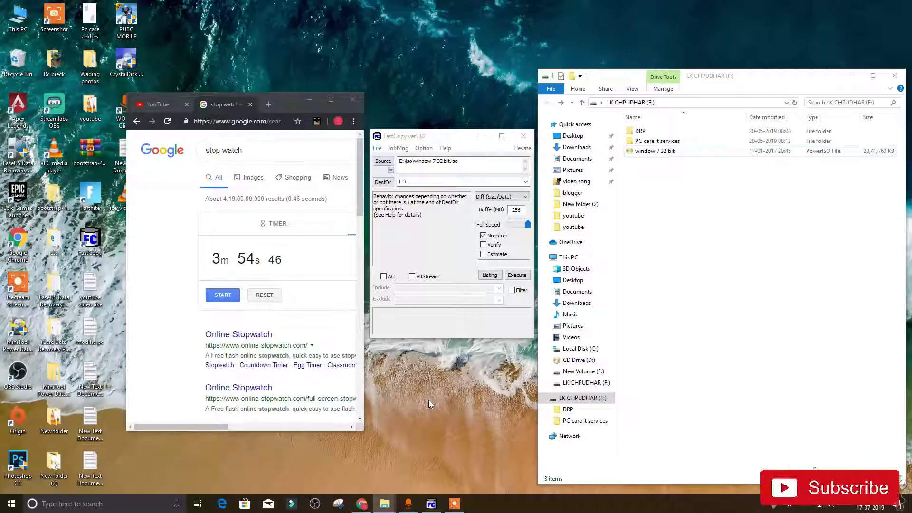
- Reset the stopwatch and view the copy destination on drive F: in the folder picker
left_click(264, 295)
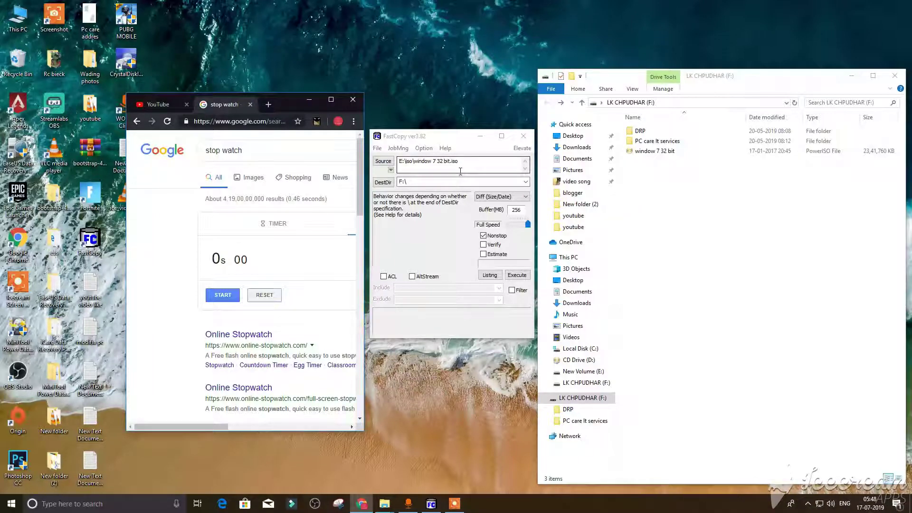
left_click(437, 182)
left_click(391, 185)
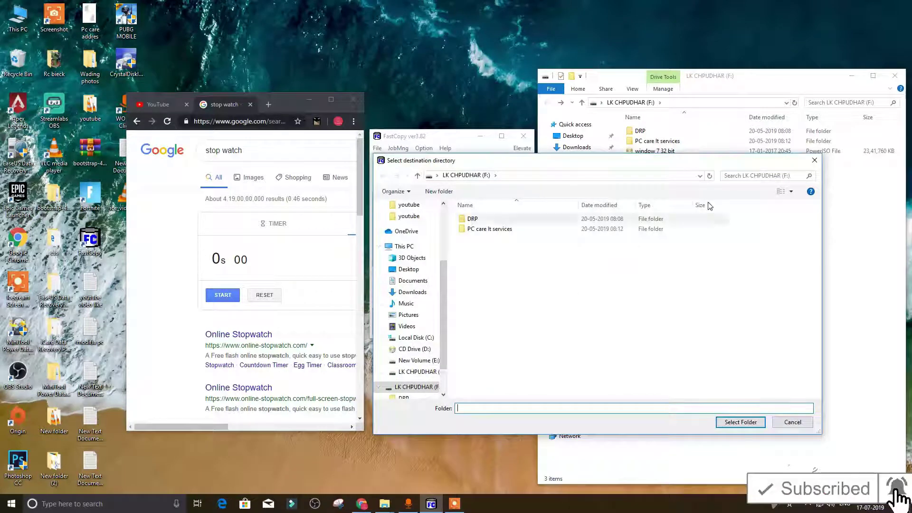
left_click(815, 161)
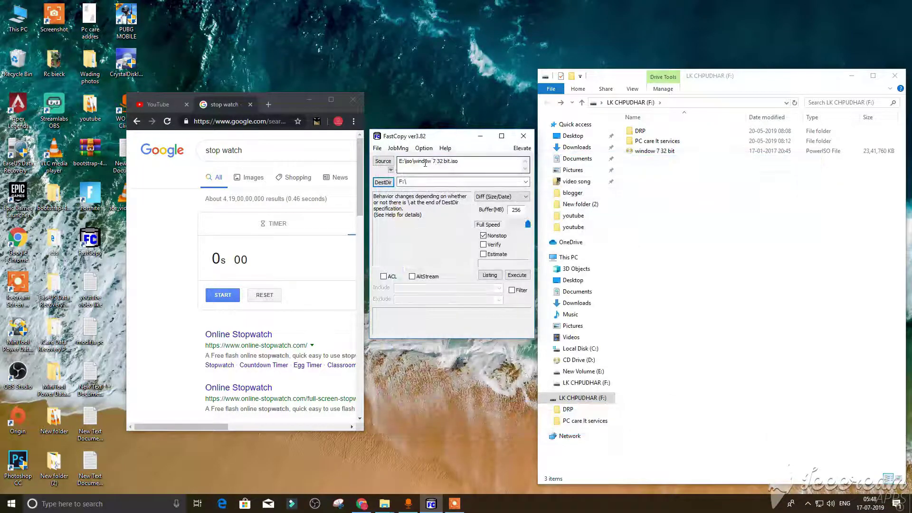
- Set the copy source to the vs folder on New Volume (E:)
left_click(383, 161)
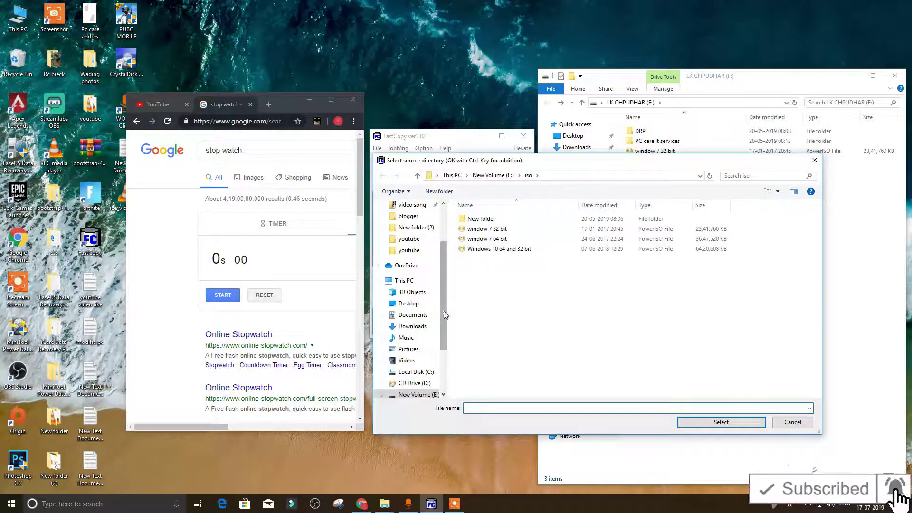
scroll(425, 375, "down", 1)
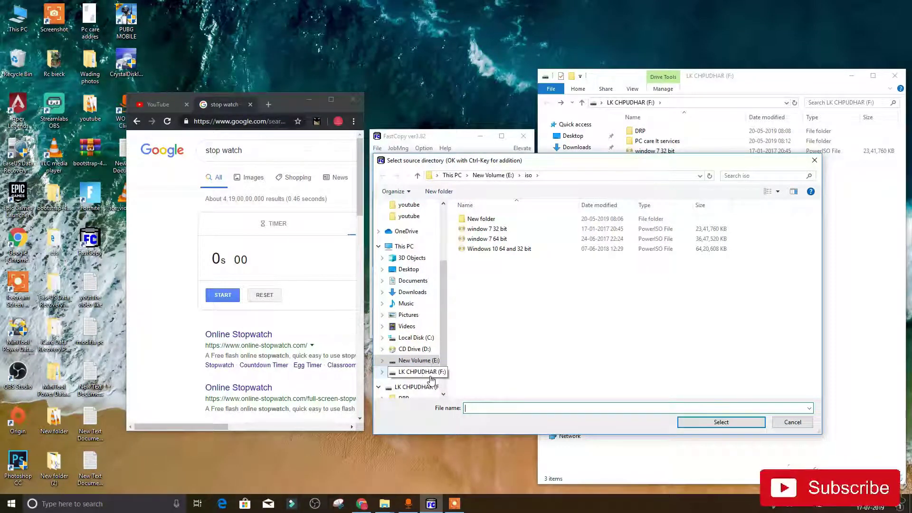
left_click(427, 361)
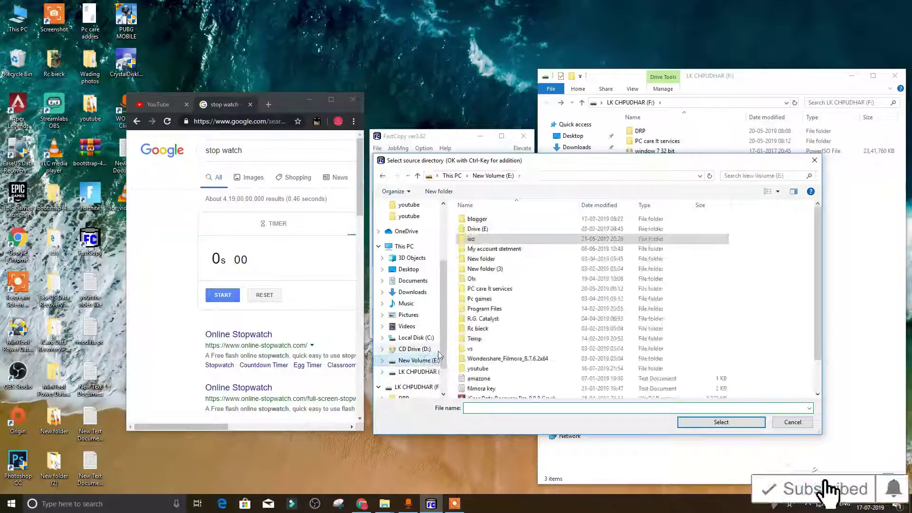
left_click(470, 349)
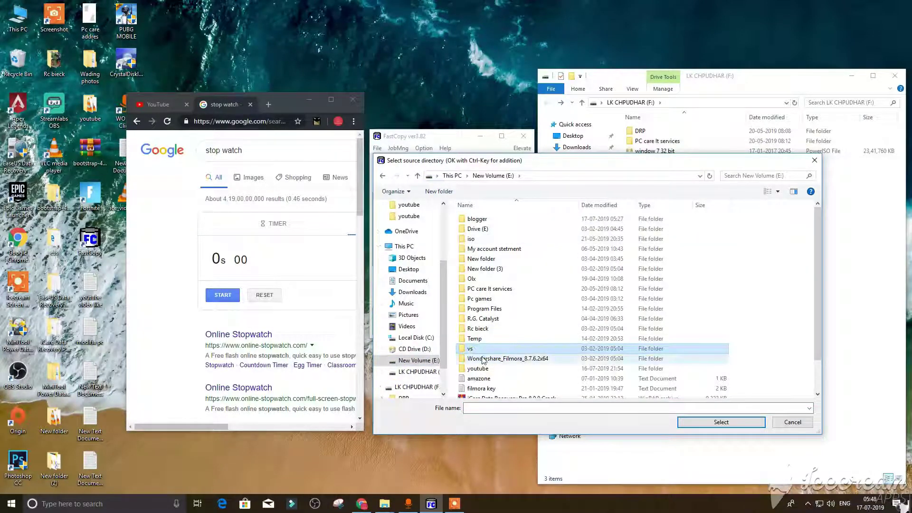
left_click(720, 423)
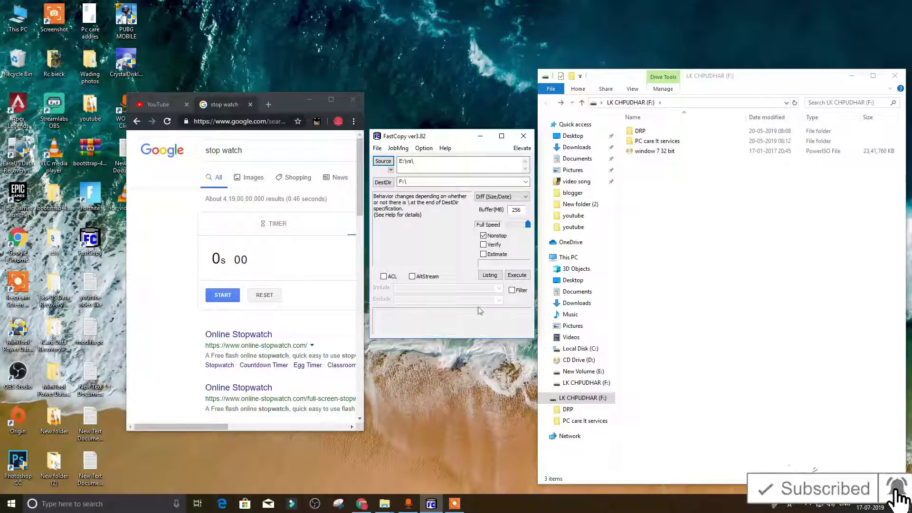
- Run the FastCopy transfer of the vs folder to F:\ and time it with the stopwatch
left_click(517, 276)
left_click(223, 295)
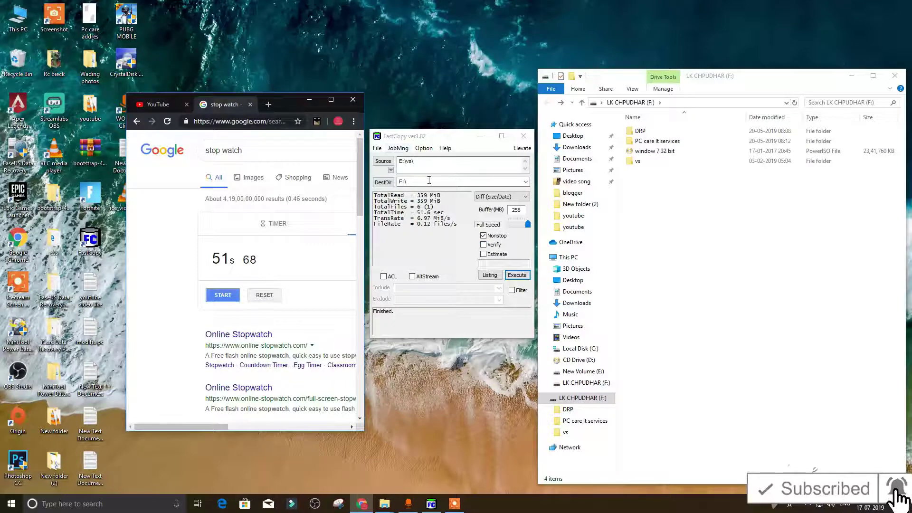
- View the properties of the copied vs folder on drive F:
left_click(646, 162)
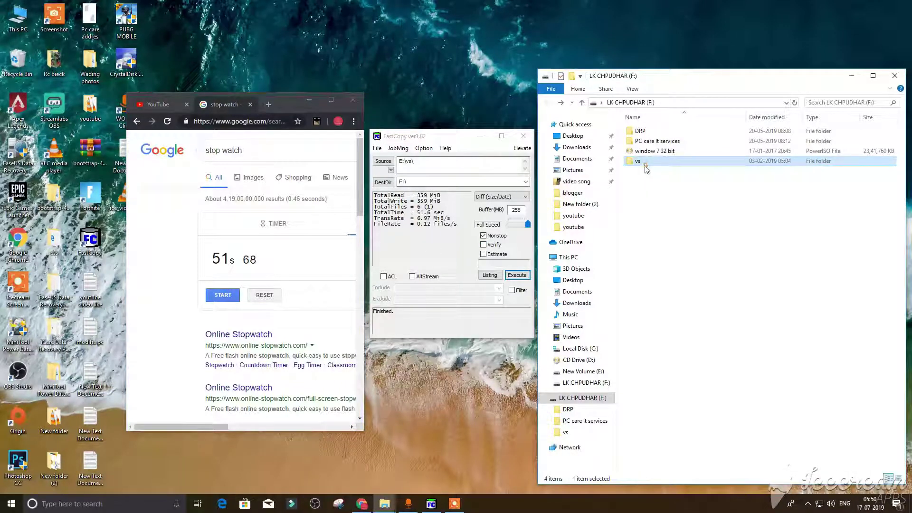
right_click(646, 168)
left_click(722, 448)
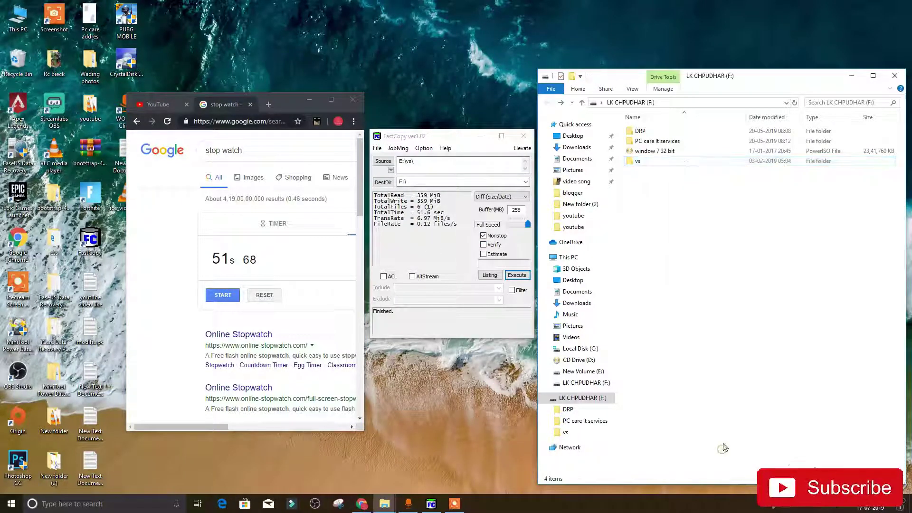
right_click(652, 162)
left_click(674, 306)
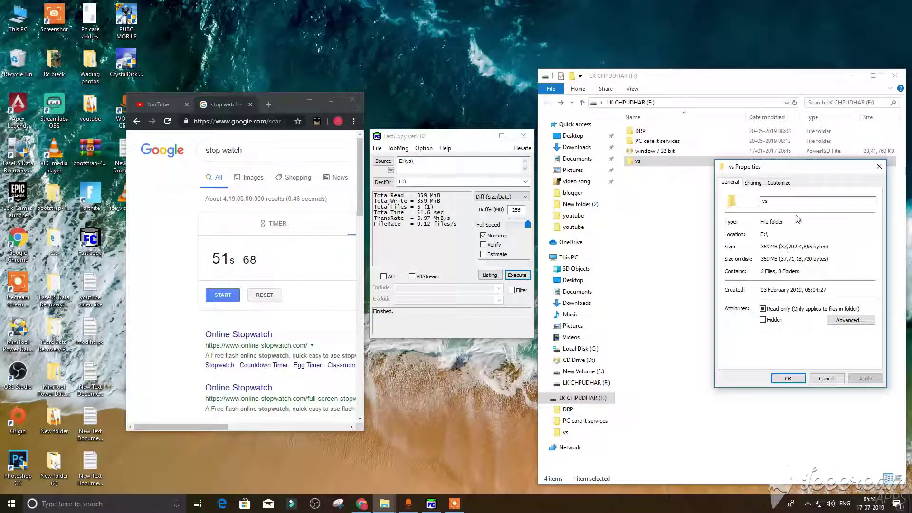
left_click(880, 166)
- Permanently delete the vs folder from drive F:
right_click(712, 163)
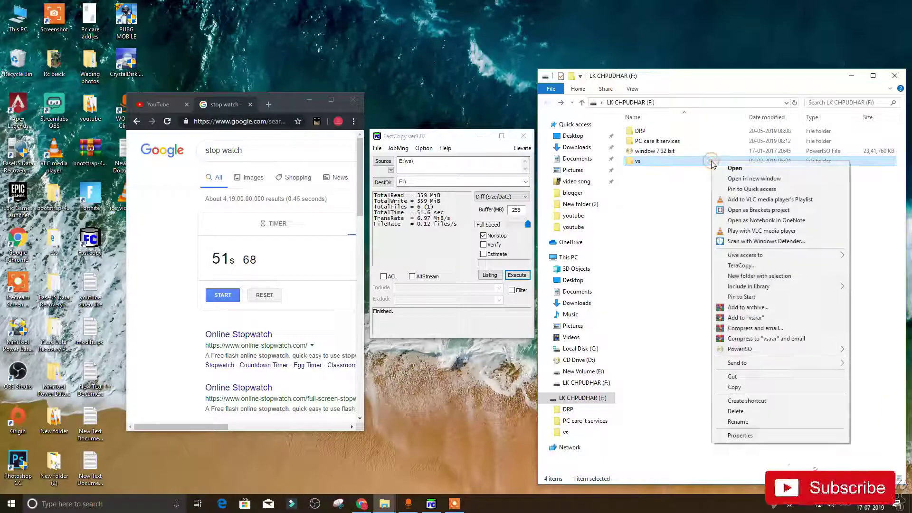
left_click(760, 412)
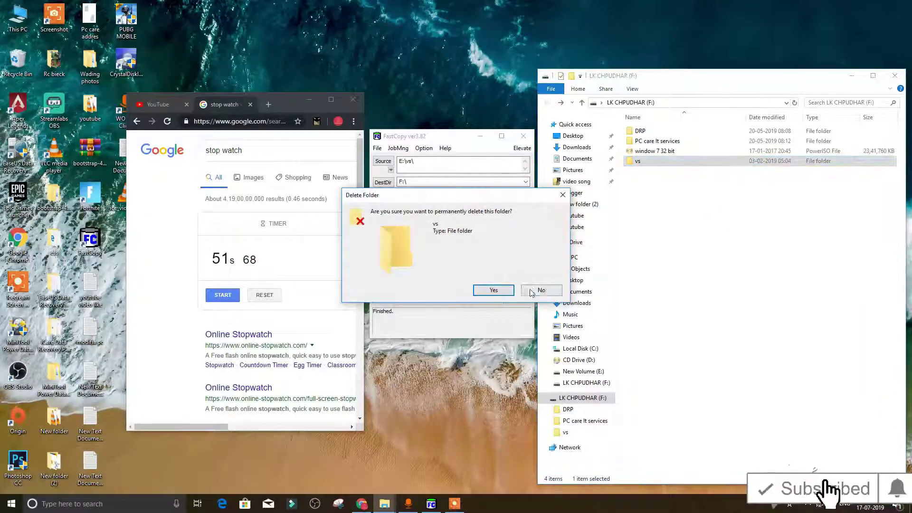
left_click(494, 290)
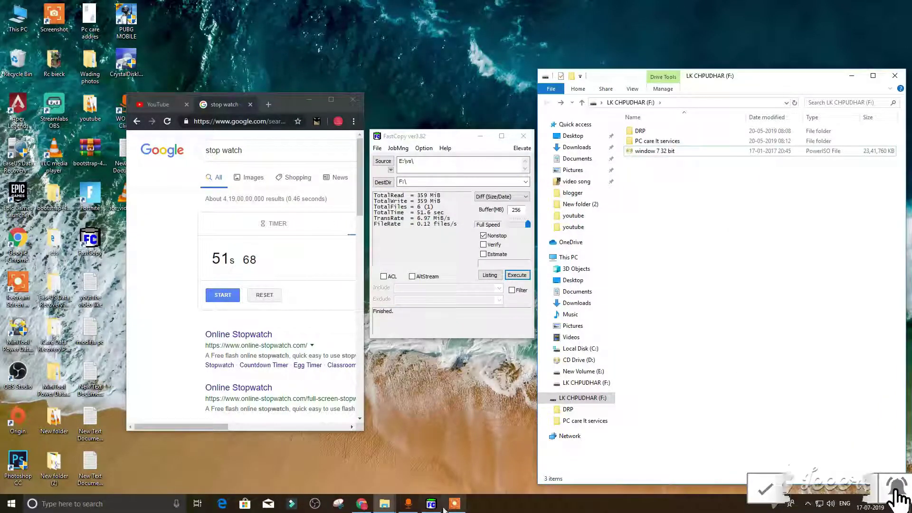
- Select the vs folder on New Volume (E:) in the other File Explorer window and move that window to the middle of the desktop
left_click(385, 505)
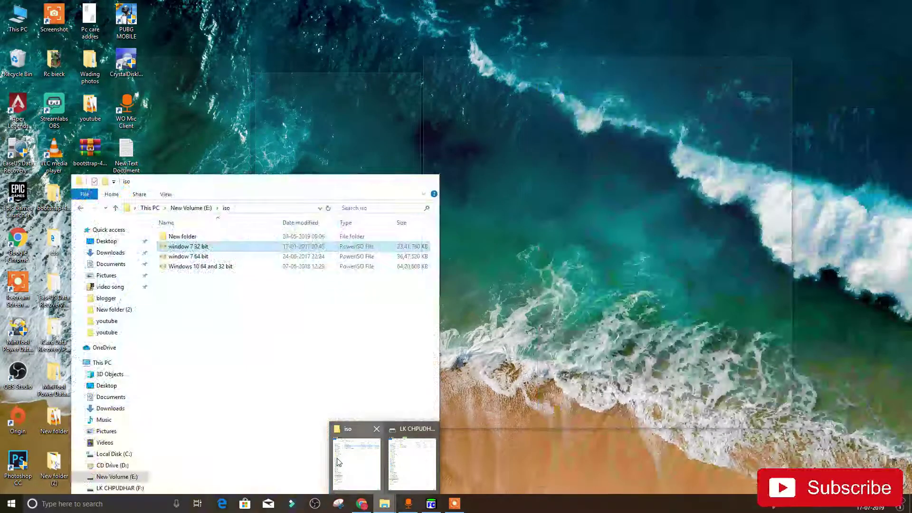
left_click(361, 459)
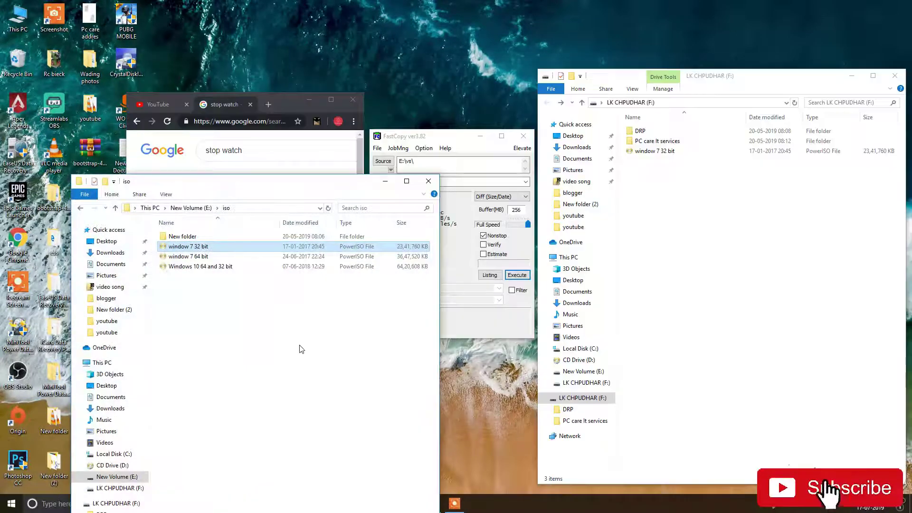
left_click(117, 476)
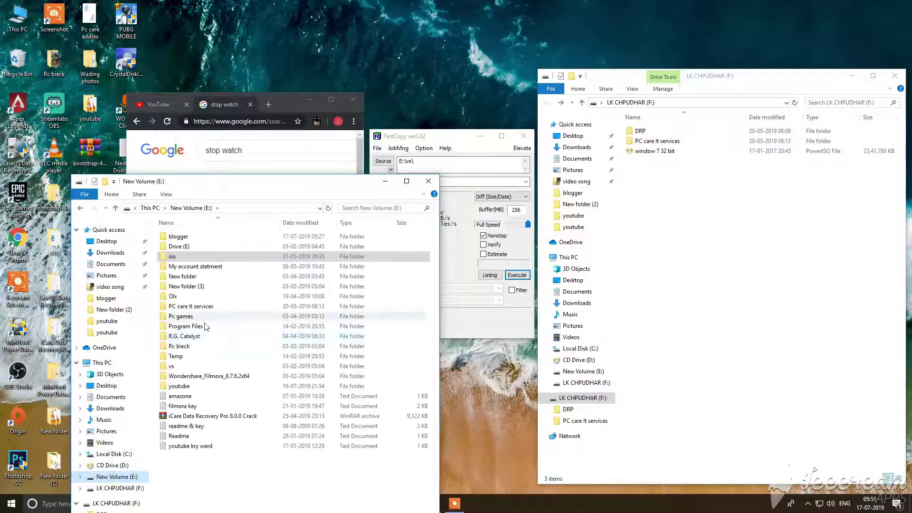
left_click(172, 367)
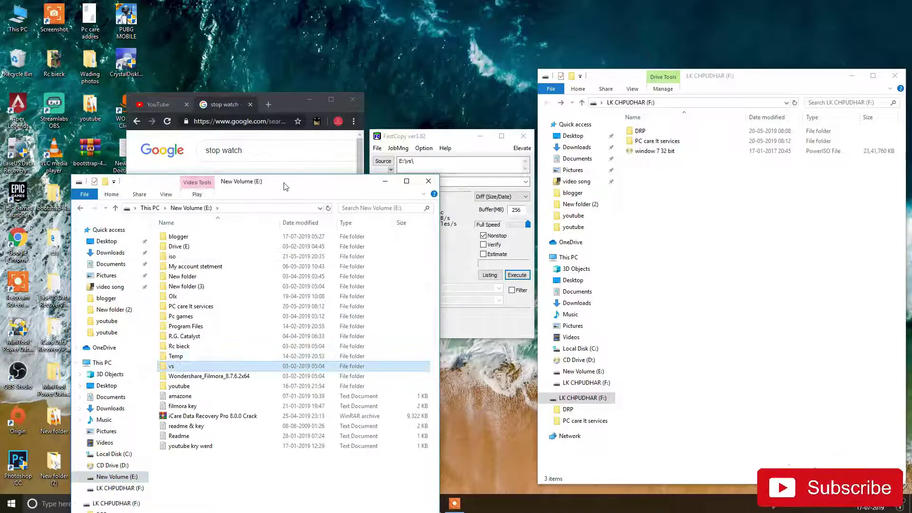
left_click_drag(285, 186, 501, 70)
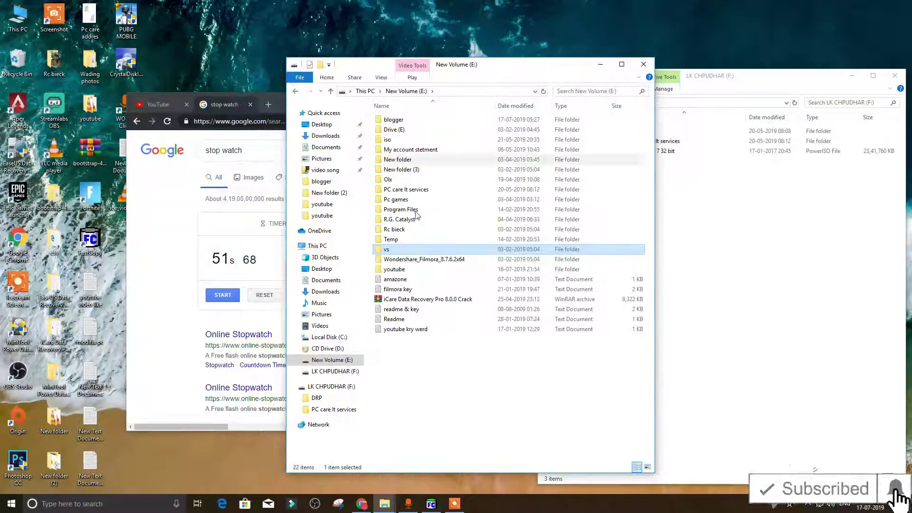
- Copy the vs folder from New Volume (E:) to drive F: with File Explorer, timing the transfer with the reset stopwatch
left_click_drag(386, 249, 734, 274)
left_click(766, 314)
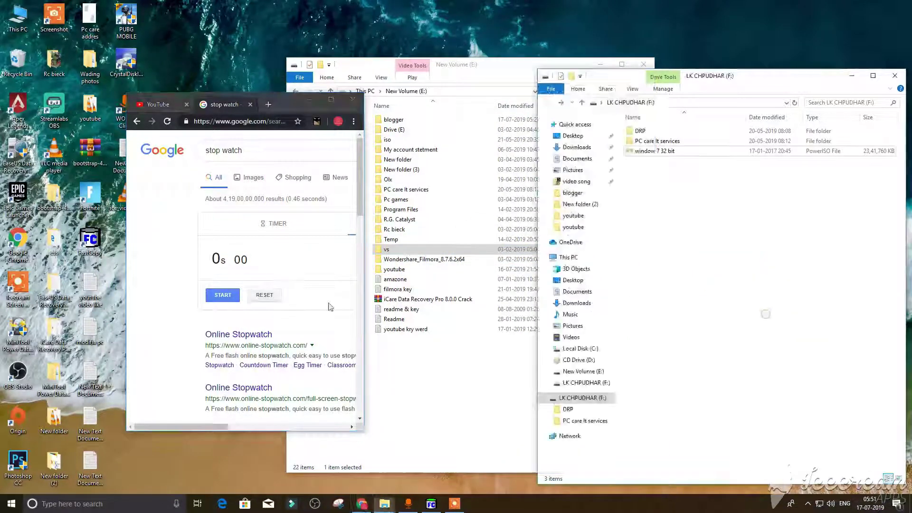
left_click(223, 295)
left_click(643, 64)
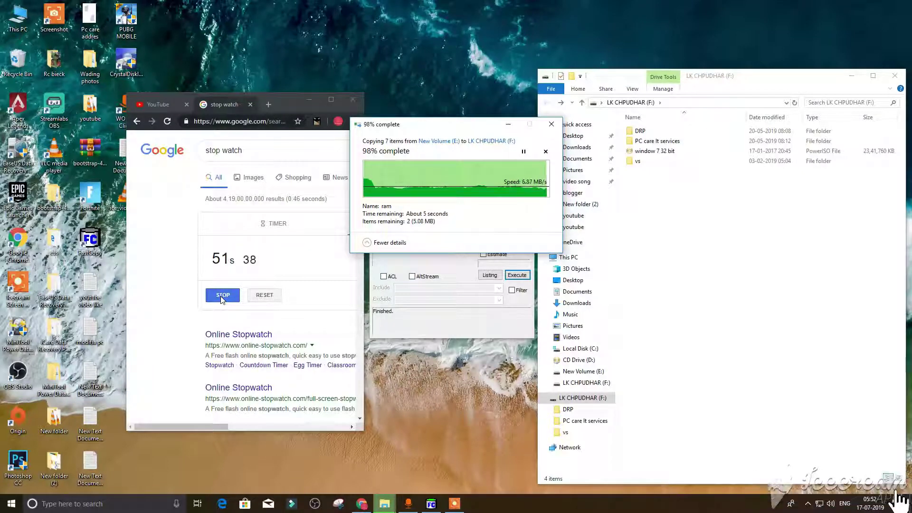
left_click(221, 296)
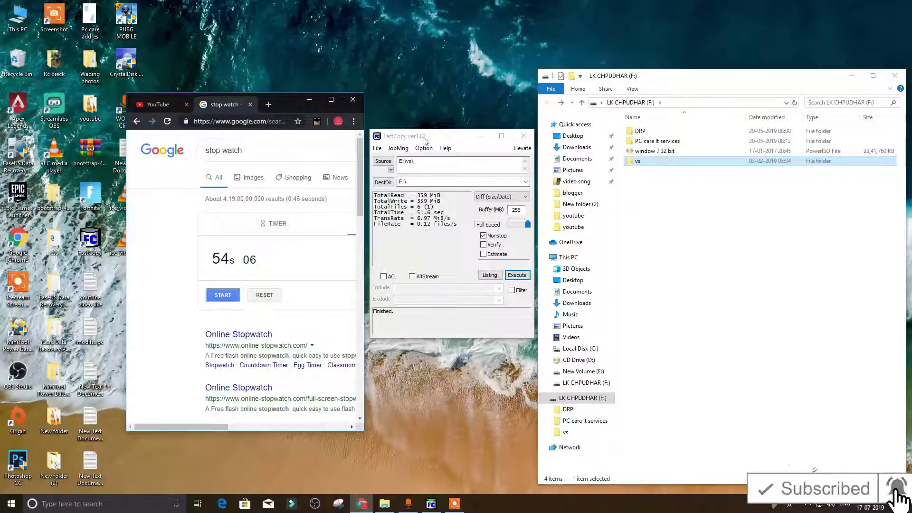
left_click_drag(438, 141, 439, 135)
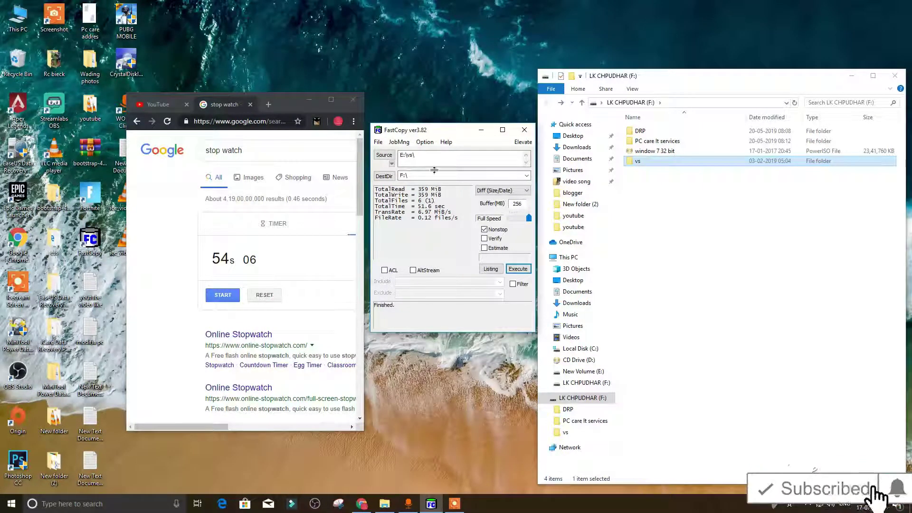
left_click_drag(443, 136, 442, 136)
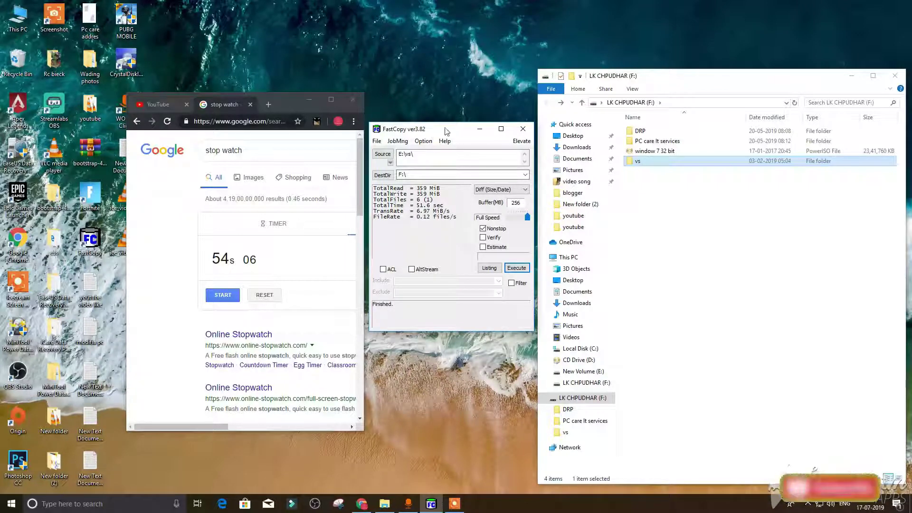
left_click_drag(446, 132, 446, 132)
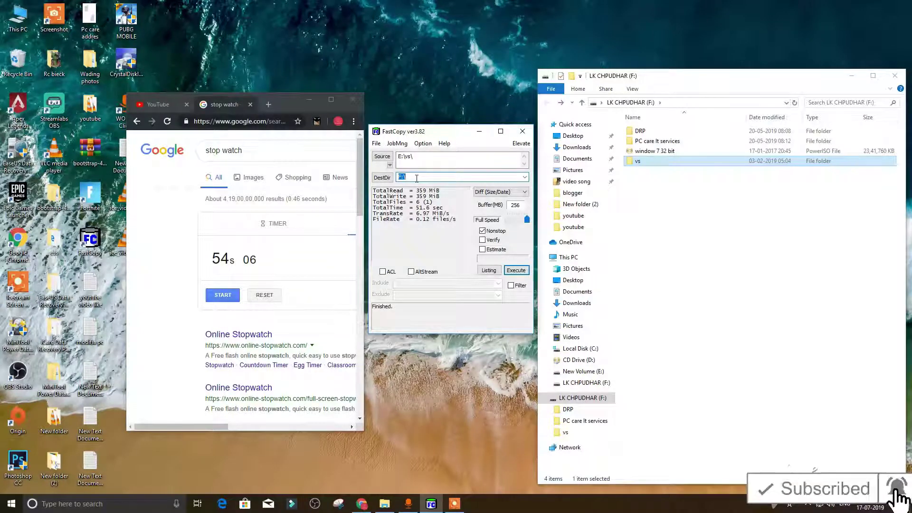
left_click(456, 159)
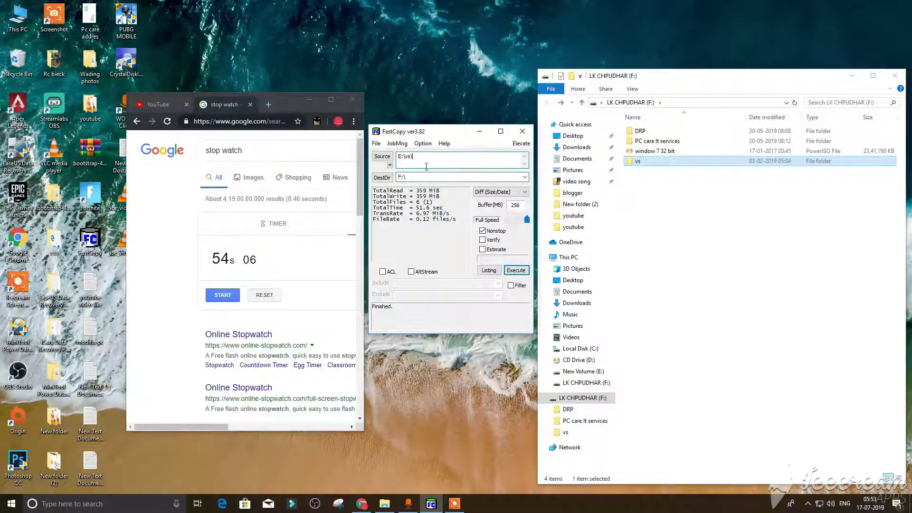